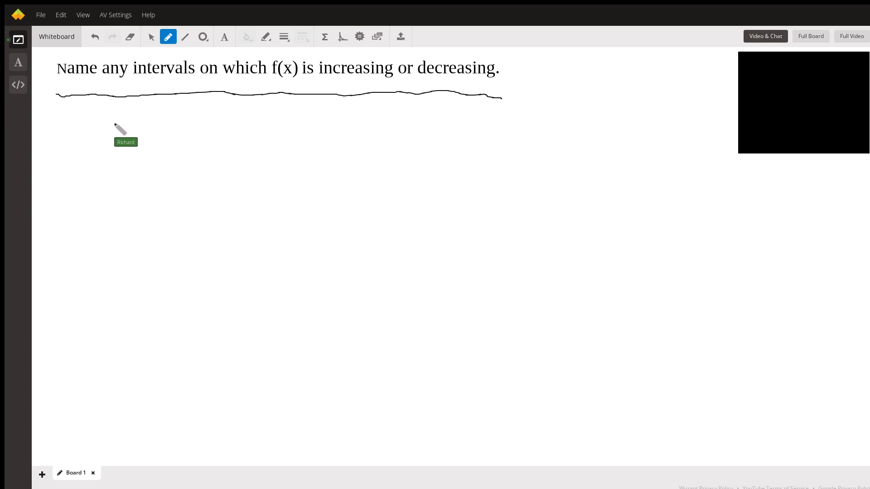
Handwrite f(x) = (2x-3)/(x-2) beneath the underlined question about increasing or decreasing intervals
mouse_move(115, 122)
left_mouse_down()
mouse_move(112, 141)
mouse_move(138, 148)
mouse_move(121, 157)
mouse_move(146, 141)
left_mouse_up()
mouse_move(187, 125)
left_mouse_down()
mouse_move(197, 136)
mouse_move(238, 143)
mouse_move(194, 156)
mouse_move(227, 154)
left_mouse_up()
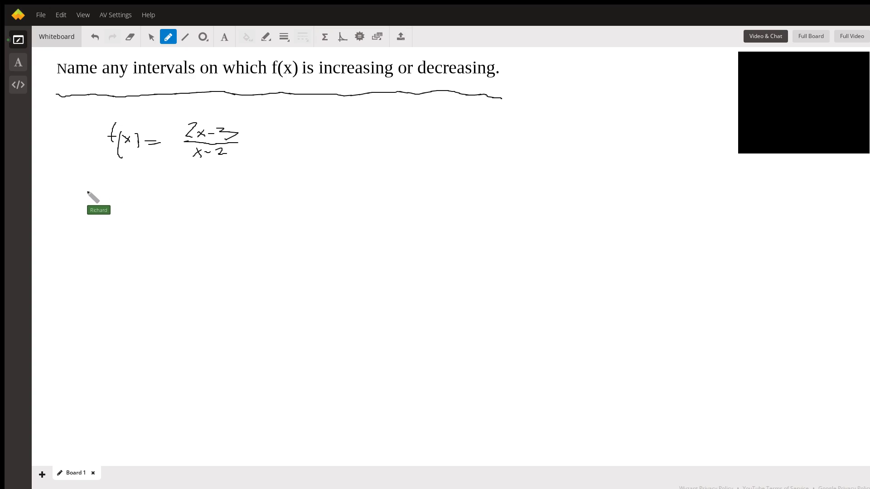
Write the vertical asymptote work 'VA: x-2=0, x=2' under the function
left_click_drag(87, 191, 95, 192)
left_click_drag(129, 190, 135, 197)
mouse_move(135, 190)
left_mouse_down()
mouse_move(129, 196)
mouse_move(225, 188)
left_mouse_up()
left_click_drag(220, 191, 237, 191)
Write the horizontal asymptote line 'HA: y = 2/1 = 2' below it
left_click_drag(91, 217, 107, 221)
left_click(108, 220)
left_click_drag(133, 217, 143, 219)
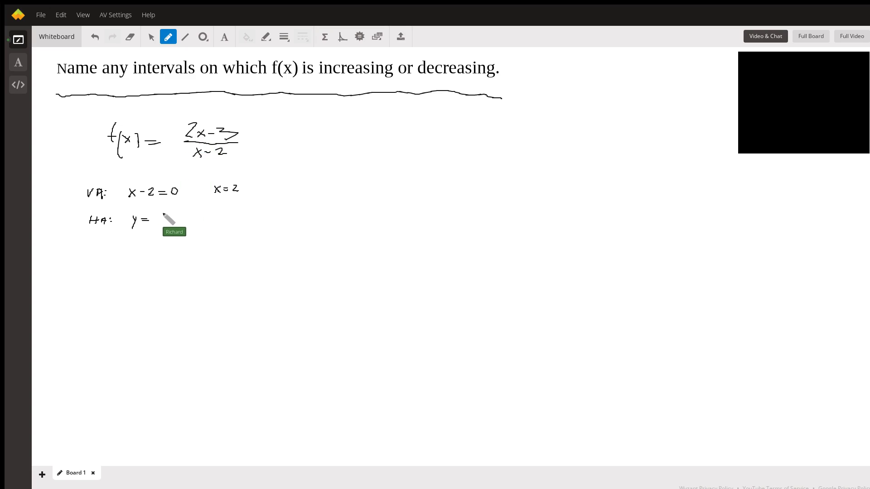
mouse_move(161, 213)
left_mouse_down()
mouse_move(172, 220)
mouse_move(164, 230)
mouse_move(197, 222)
left_mouse_up()
Write 'x=0, y=-3/-2=3/2' and 'y=0, 2x-3=0, x=3/2' below the asymptotes
mouse_move(94, 248)
left_mouse_down()
mouse_move(140, 257)
mouse_move(166, 248)
mouse_move(186, 261)
mouse_move(198, 254)
left_mouse_up()
left_click_drag(192, 257, 229, 254)
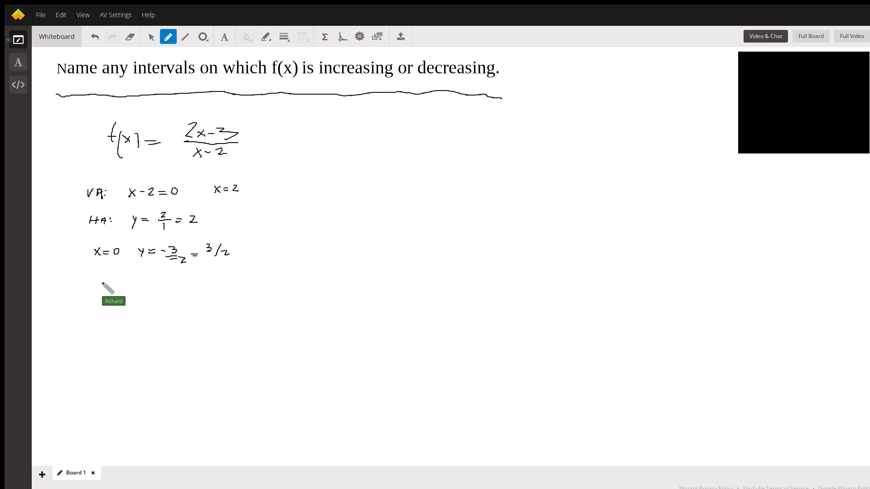
mouse_move(98, 283)
left_mouse_down()
mouse_move(192, 279)
mouse_move(165, 305)
mouse_move(179, 301)
left_mouse_up()
left_click_drag(174, 302, 204, 307)
Draw x and y axes with a dashed asymptote at x = 2 (labelled 2) and y = 2
left_click_drag(456, 223, 453, 280)
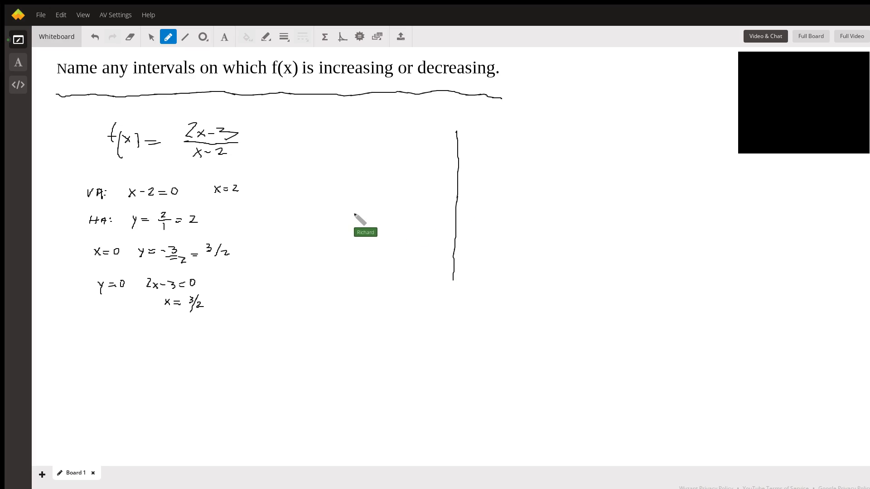
left_click_drag(353, 213, 546, 211)
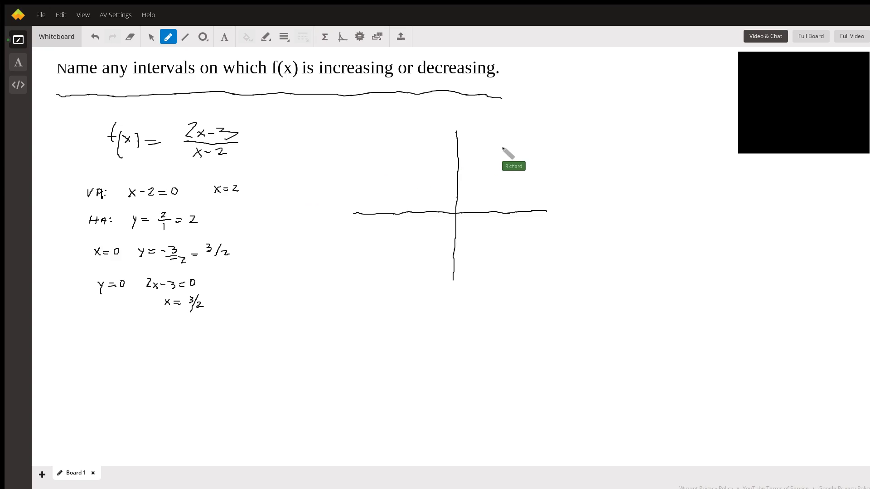
left_click_drag(499, 126, 498, 278)
left_click_drag(498, 216, 503, 221)
left_click_drag(358, 180, 458, 179)
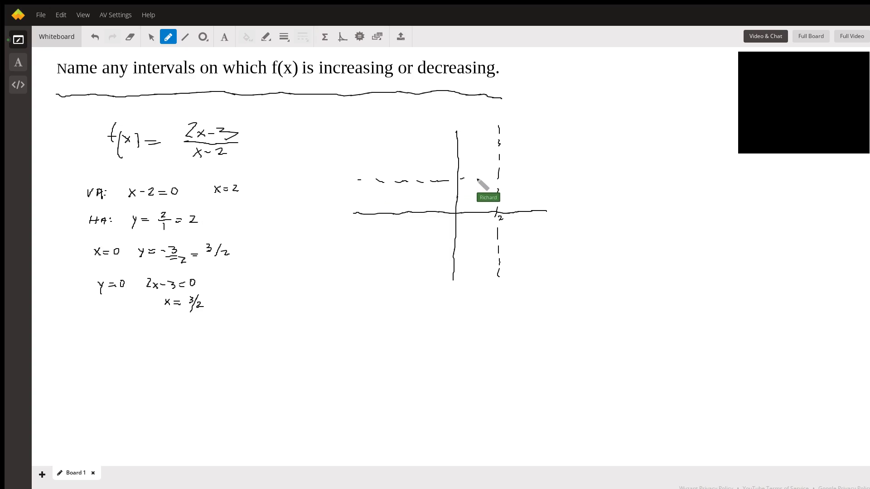
mouse_move(477, 179)
left_mouse_down()
mouse_move(595, 171)
mouse_move(607, 180)
mouse_move(631, 173)
left_mouse_up()
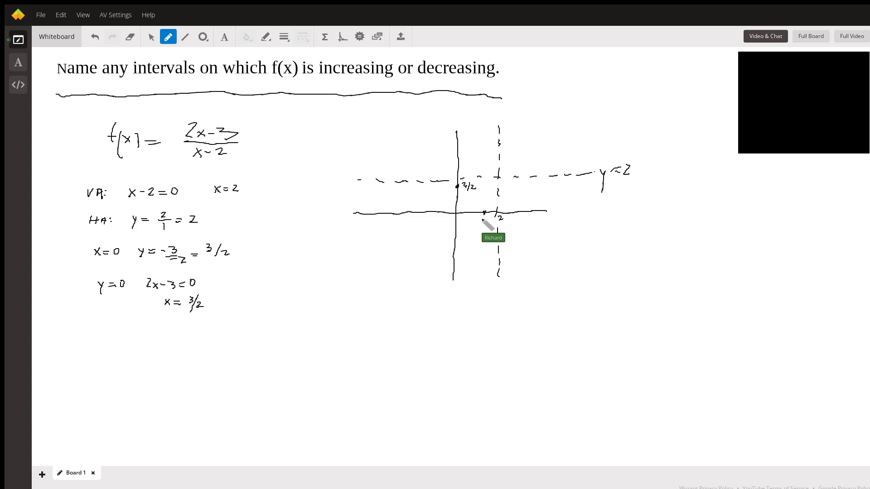
Label the x-intercept 3/2, sketch the left branch, and mark 2 and 3 on the x-axis
left_click_drag(485, 223, 478, 229)
left_click_drag(484, 212, 493, 268)
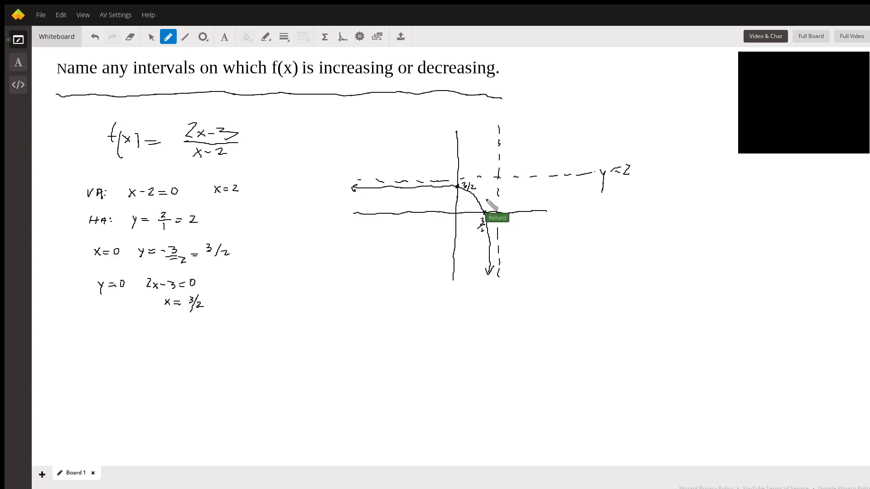
left_click_drag(497, 208, 495, 216)
left_click_drag(499, 216, 629, 208)
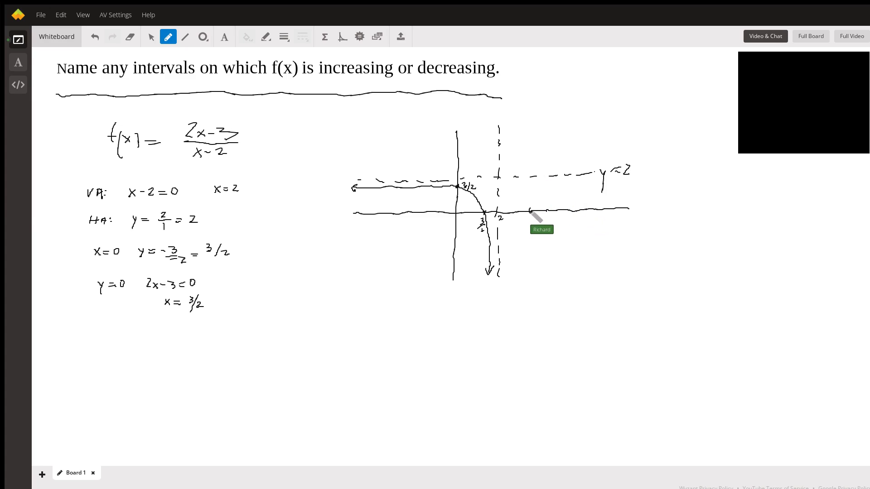
left_click_drag(527, 217, 528, 224)
Compute f(3) = 3/1 = 3 below the intercept work and plot the point (3, 3)
mouse_move(124, 325)
left_mouse_down()
mouse_move(120, 341)
mouse_move(128, 336)
mouse_move(140, 344)
left_mouse_up()
mouse_move(132, 330)
left_mouse_down()
mouse_move(131, 345)
mouse_move(164, 332)
mouse_move(209, 335)
mouse_move(192, 346)
mouse_move(226, 335)
left_mouse_up()
mouse_move(221, 337)
left_mouse_down()
mouse_move(248, 332)
mouse_move(241, 345)
left_mouse_up()
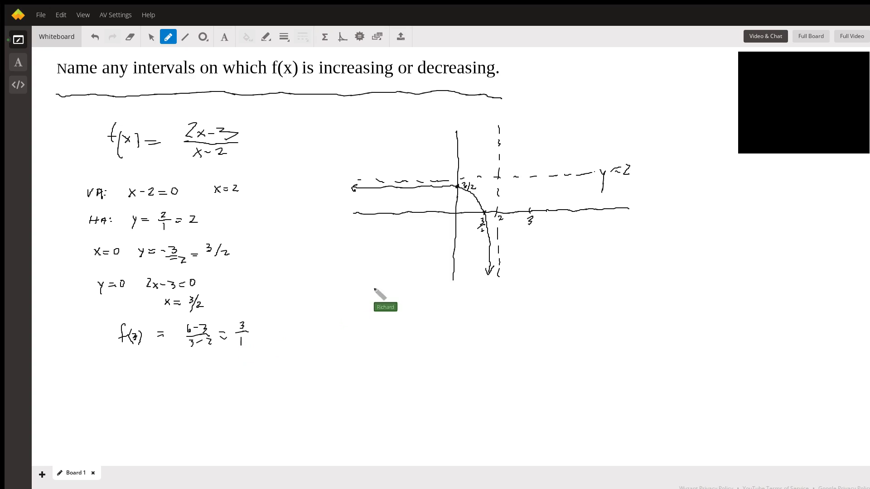
left_click(527, 158)
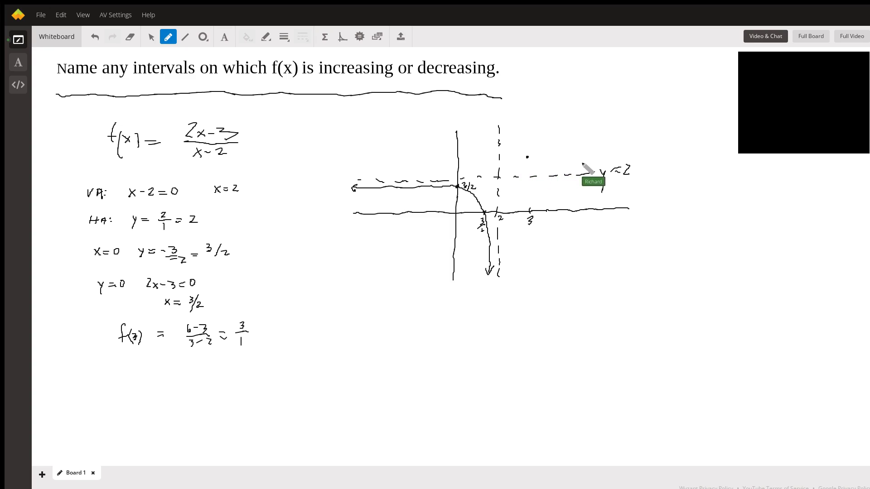
Draw the right branch from y = 2 up through (3, 3) beside x = 2, and re-dot (3, 3)
mouse_move(601, 162)
left_mouse_down()
mouse_move(513, 130)
mouse_move(506, 115)
left_mouse_up()
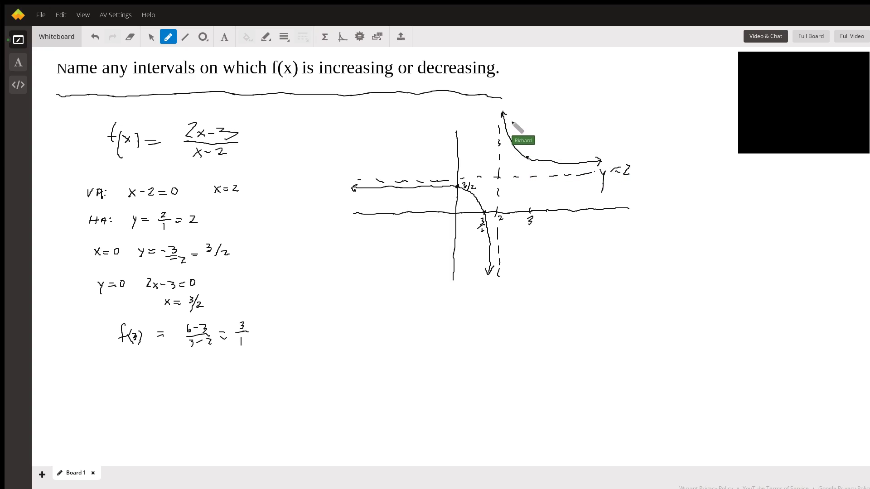
left_click(527, 157)
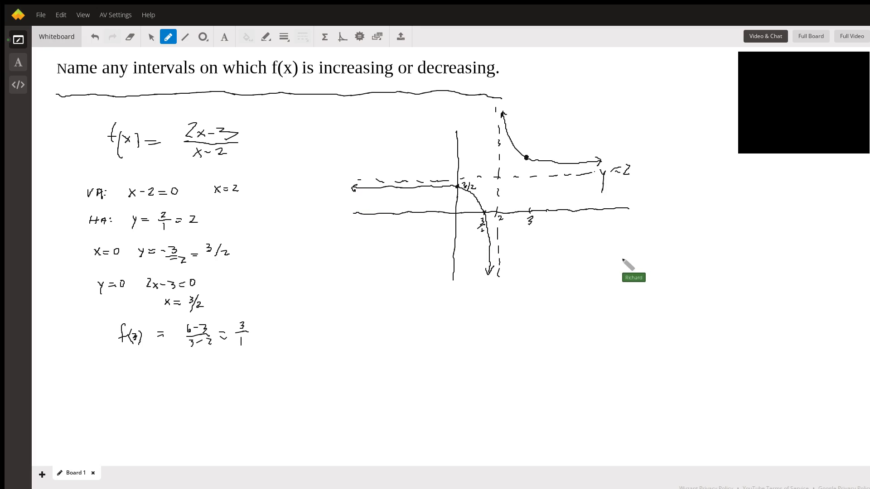
Handwrite the answer 'Decreasing (−∞, 2) ∪ (2, ∞)', including the union sign, near the graph
left_click_drag(572, 261, 572, 267)
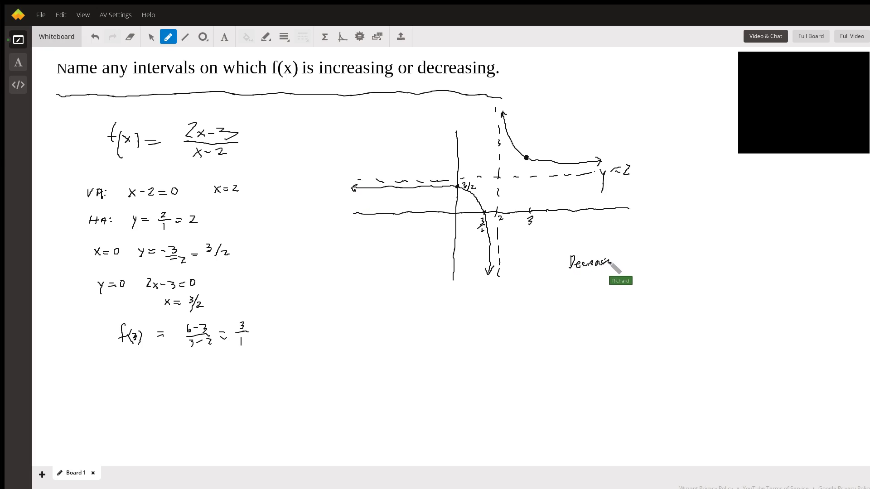
left_click_drag(611, 262, 658, 256)
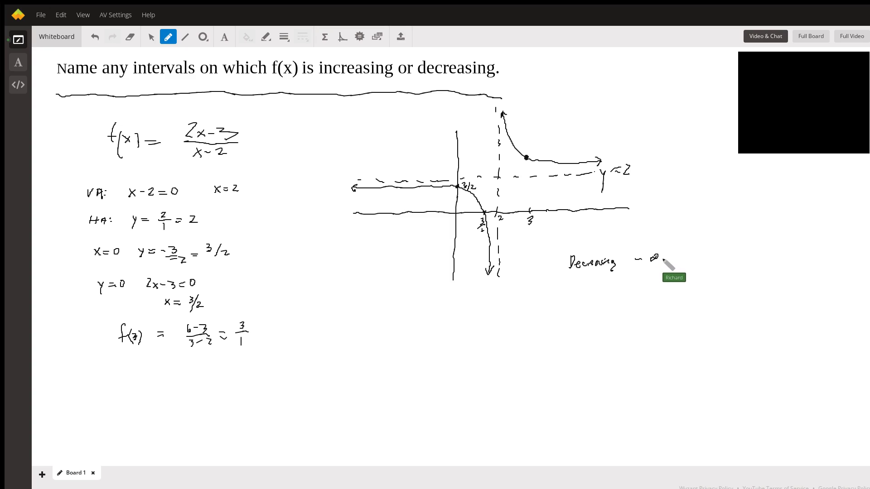
left_click_drag(663, 258, 683, 258)
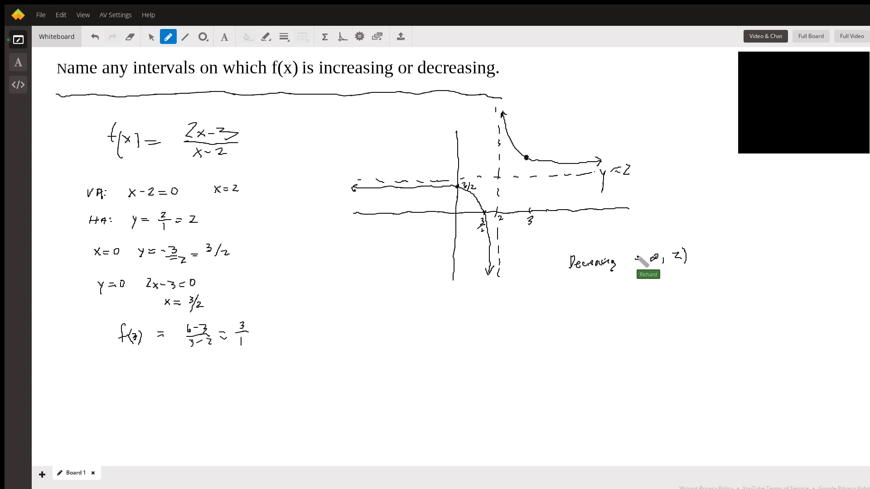
left_click_drag(635, 253, 631, 269)
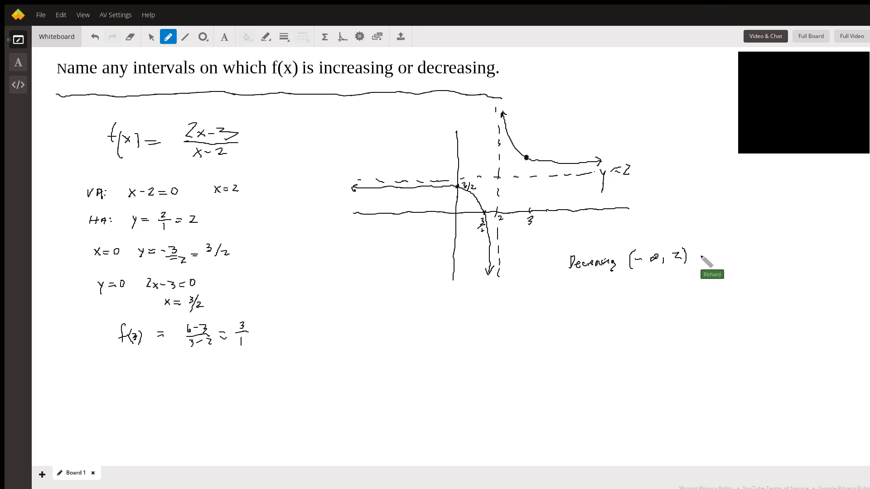
left_click_drag(699, 252, 721, 257)
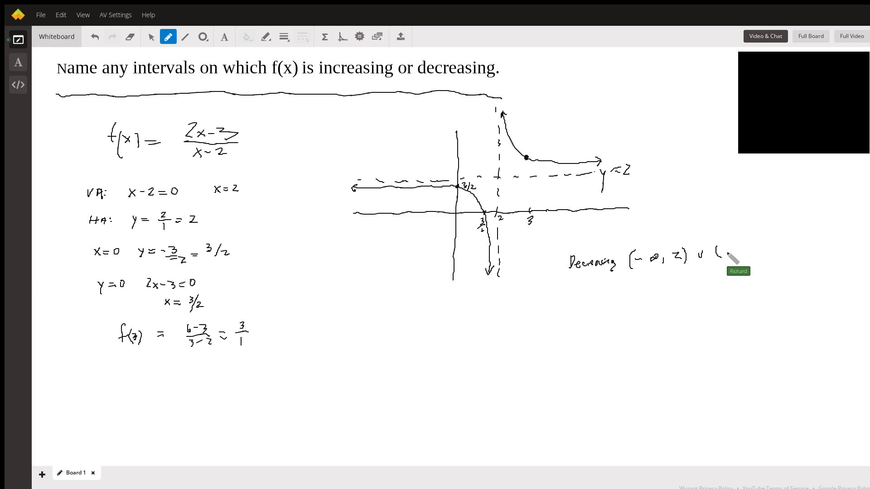
mouse_move(734, 255)
left_mouse_down()
mouse_move(745, 249)
mouse_move(751, 257)
left_mouse_up()
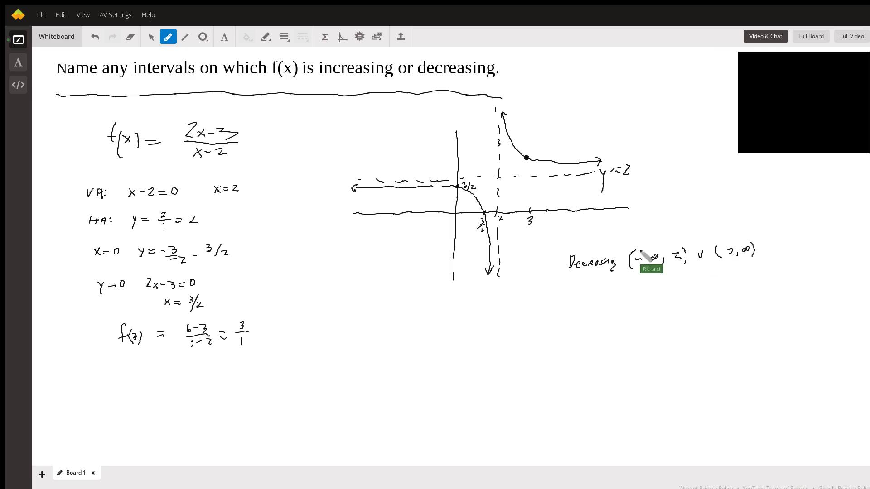